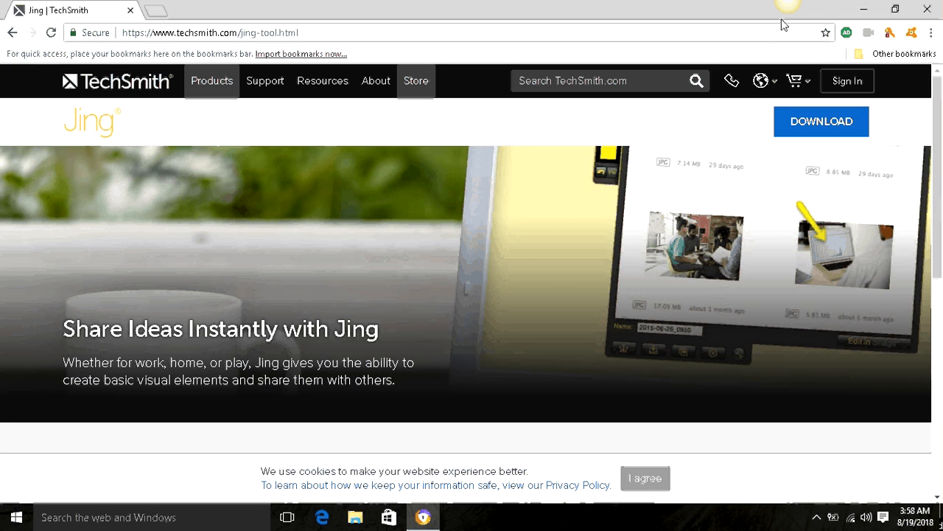
- Capture a 1018 x 635 region covering most of the Jing web page as a still image with Jing
mouse_move(789, 21)
click(761, 28)
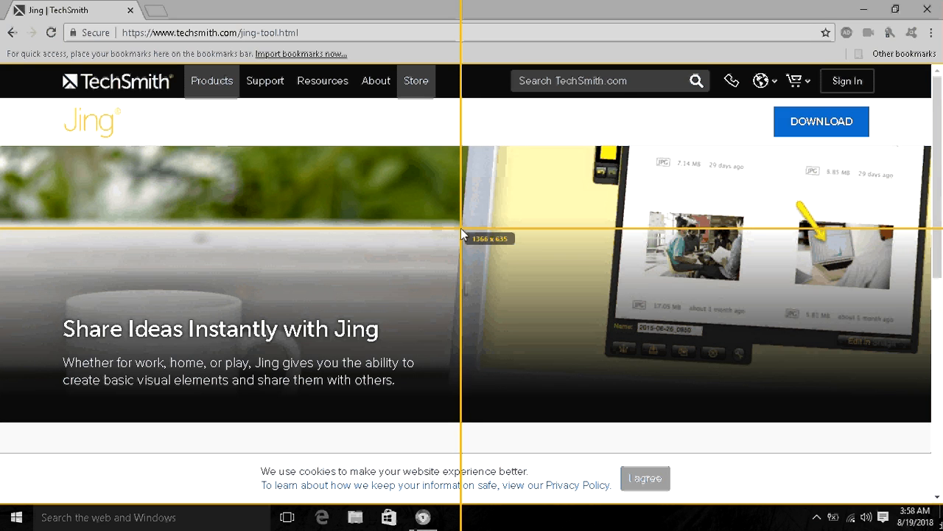
click(461, 227)
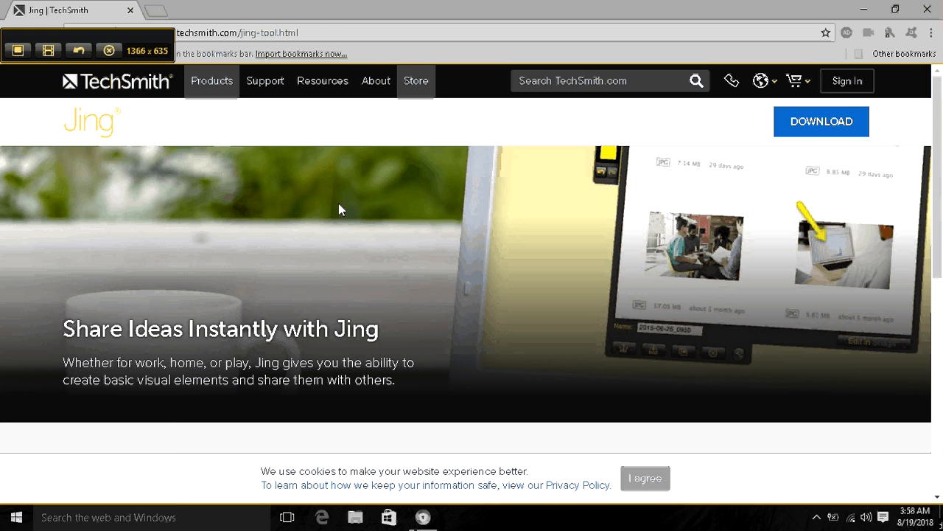
drag(1, 226, 177, 236)
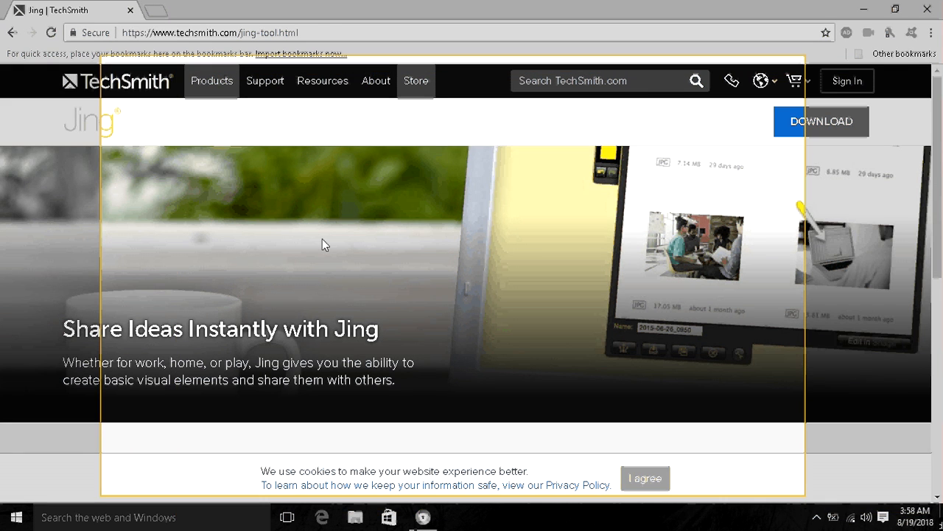
drag(322, 239, 347, 226)
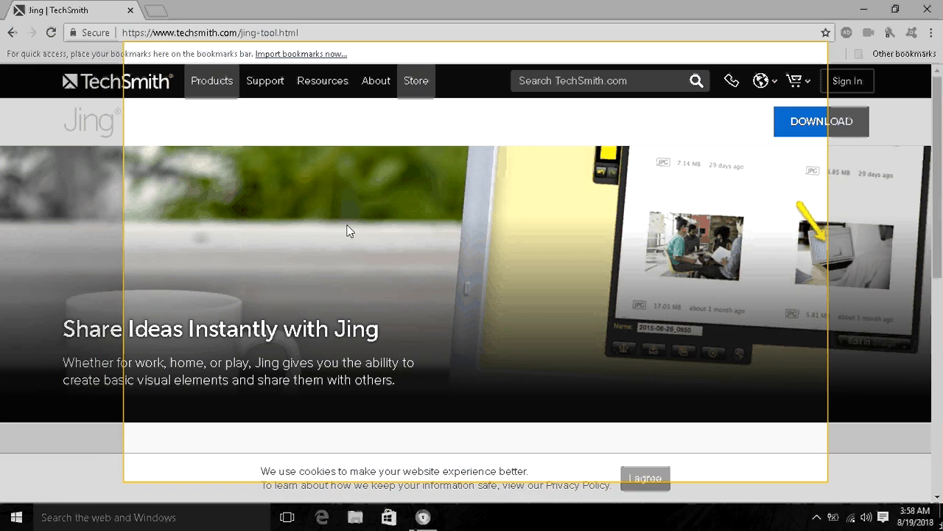
click(349, 231)
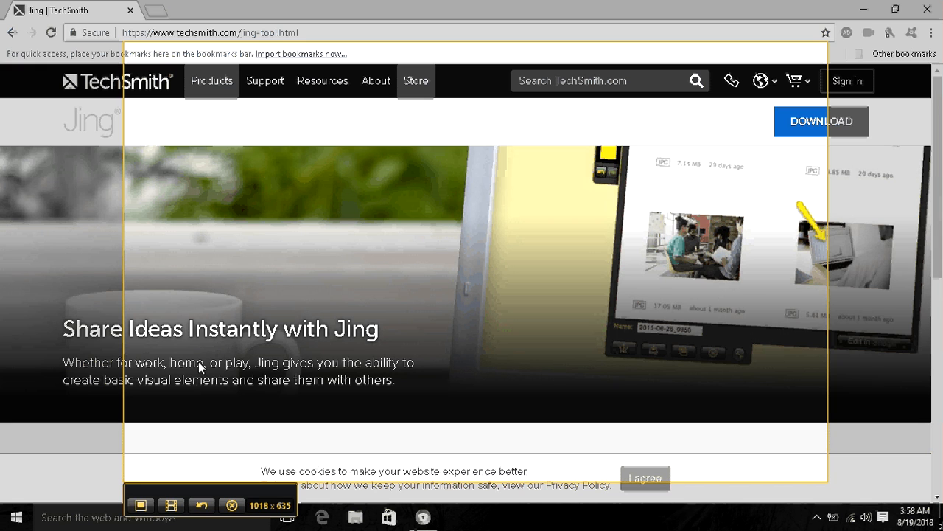
drag(392, 319, 396, 288)
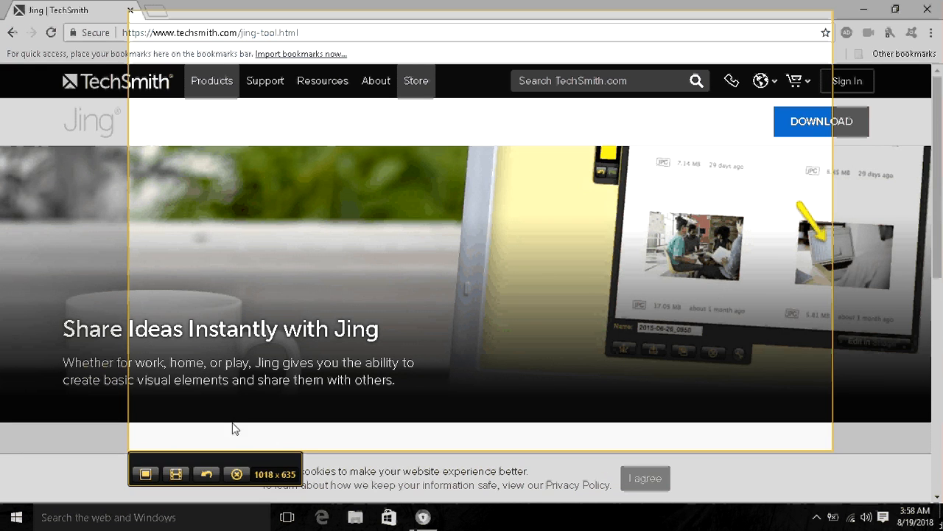
click(146, 474)
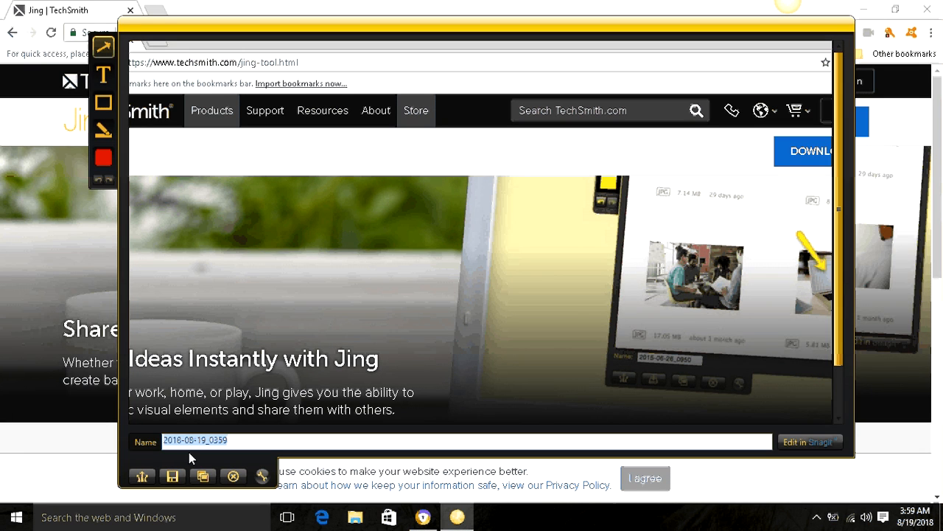
- Annotate the capture with a red arrow pointing at Resources and a text box beneath it reading "Check out the resources"
drag(434, 265, 411, 196)
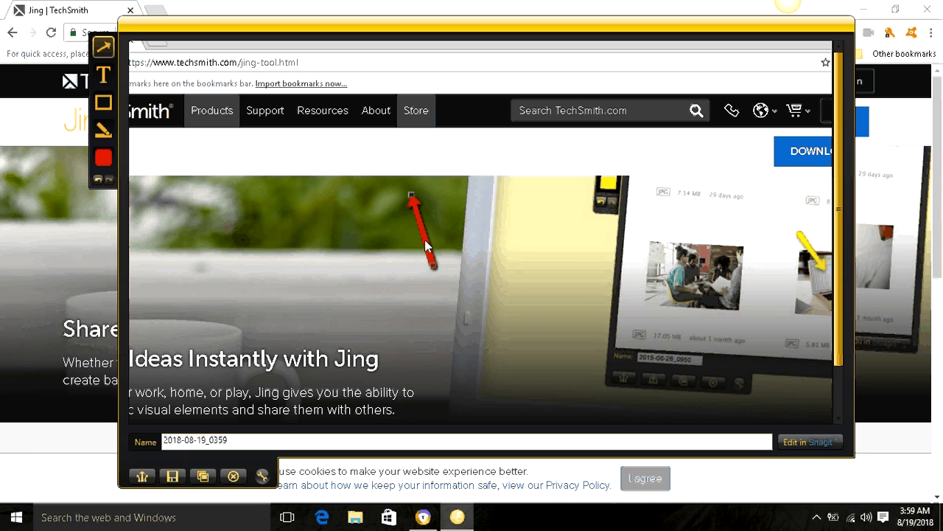
drag(426, 245, 334, 173)
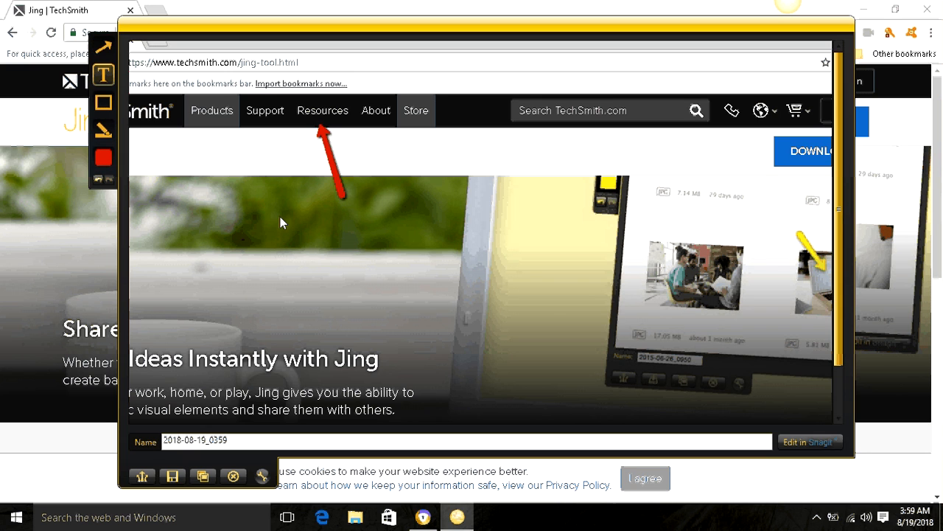
click(280, 218)
drag(310, 236, 364, 253)
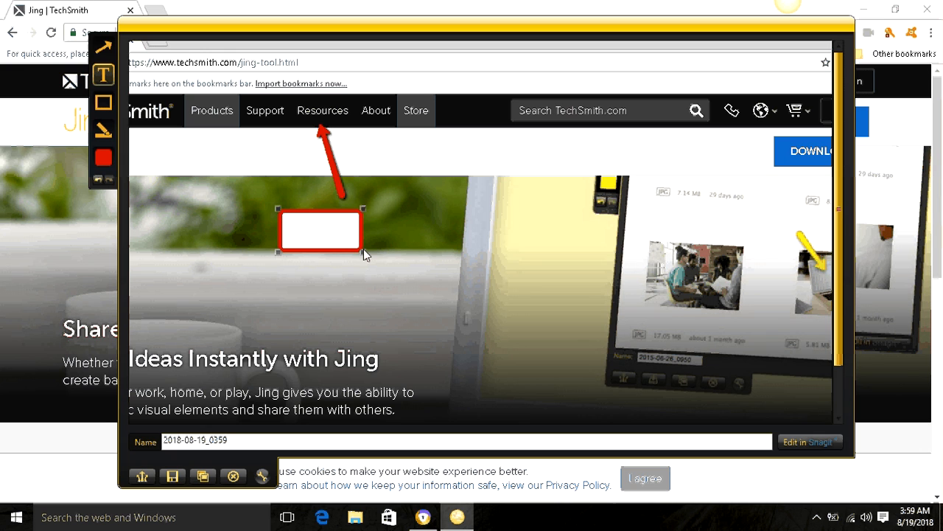
click(316, 232)
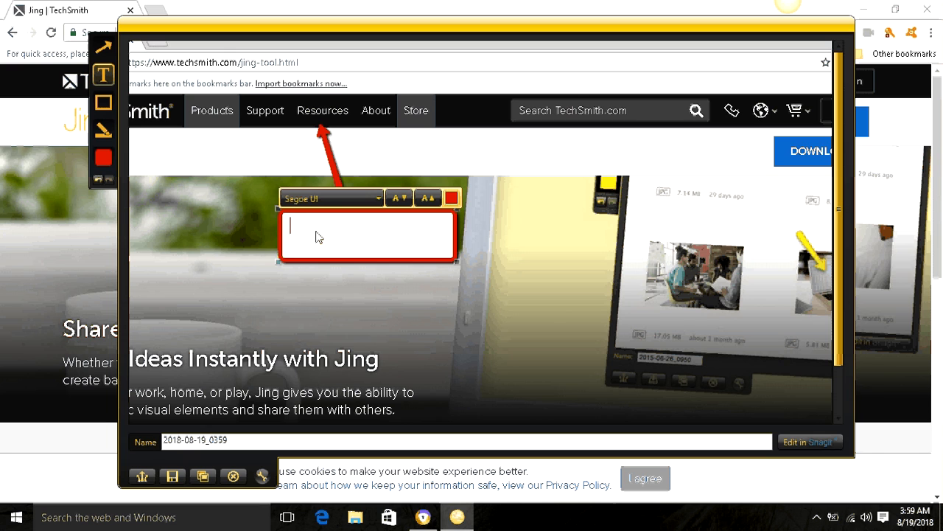
text(Check out the resources)
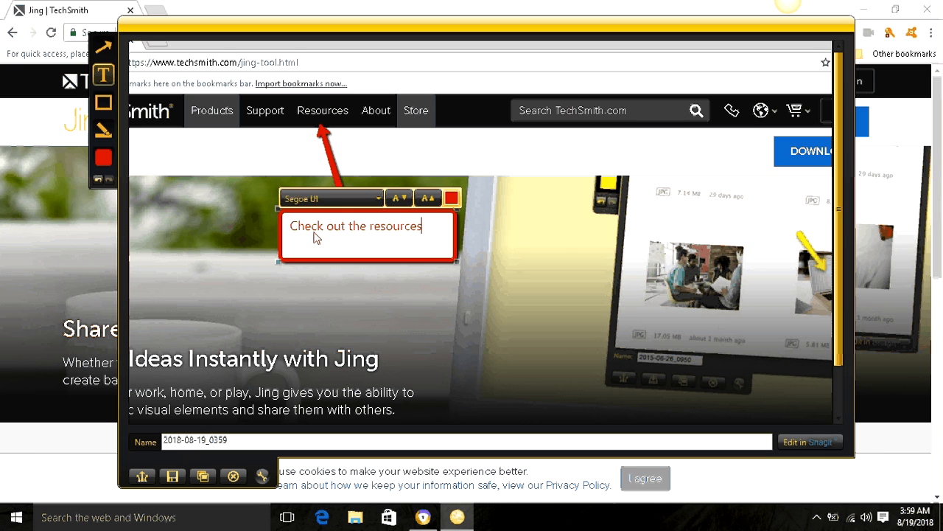
click(379, 199)
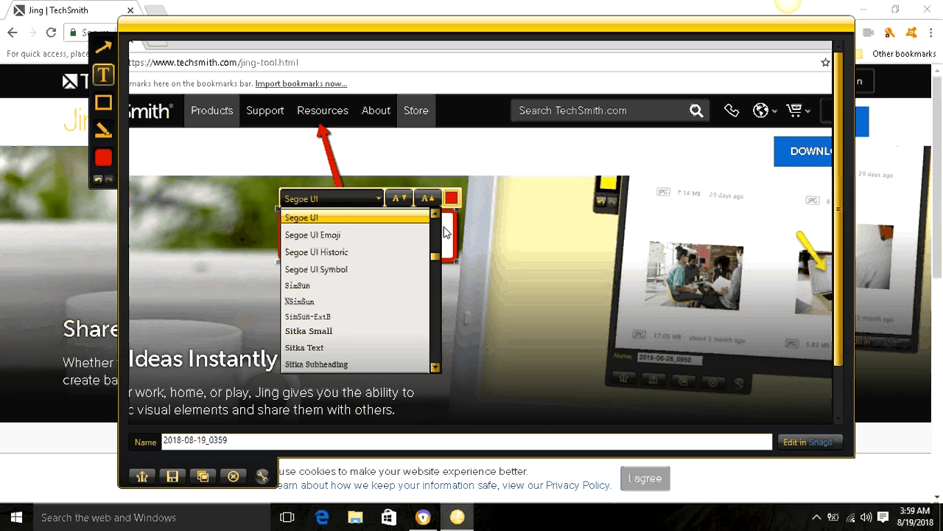
click(451, 197)
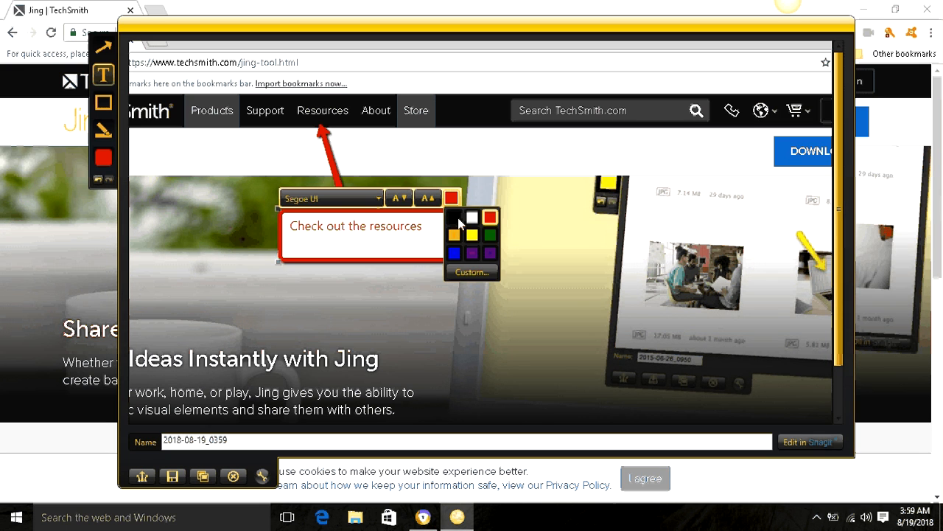
click(103, 131)
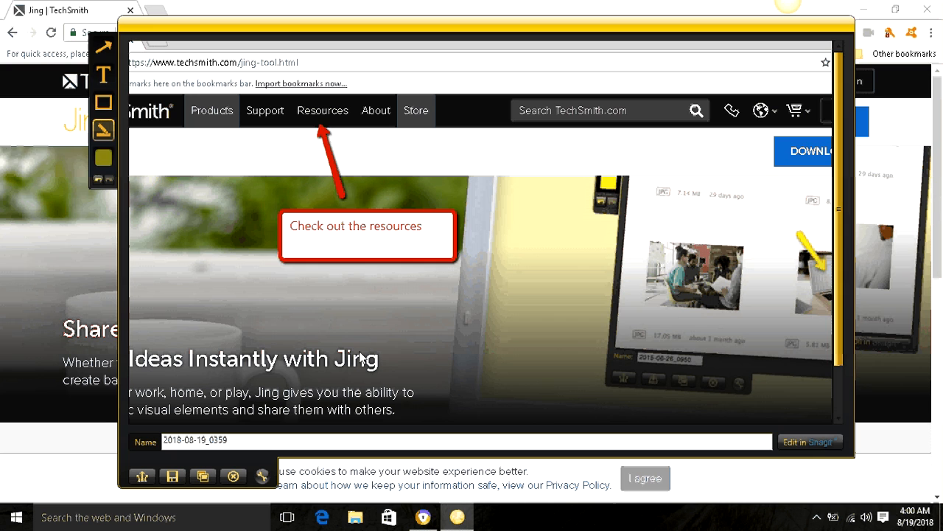
- Nudge the Resources arrow and add two red arrows from the text box, one towards the search field and one to the page heading
click(348, 196)
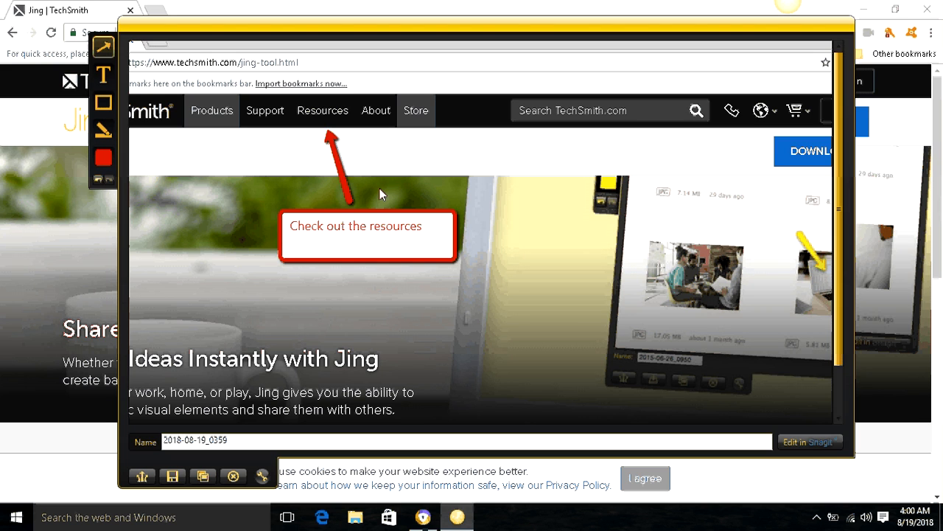
drag(530, 206, 604, 132)
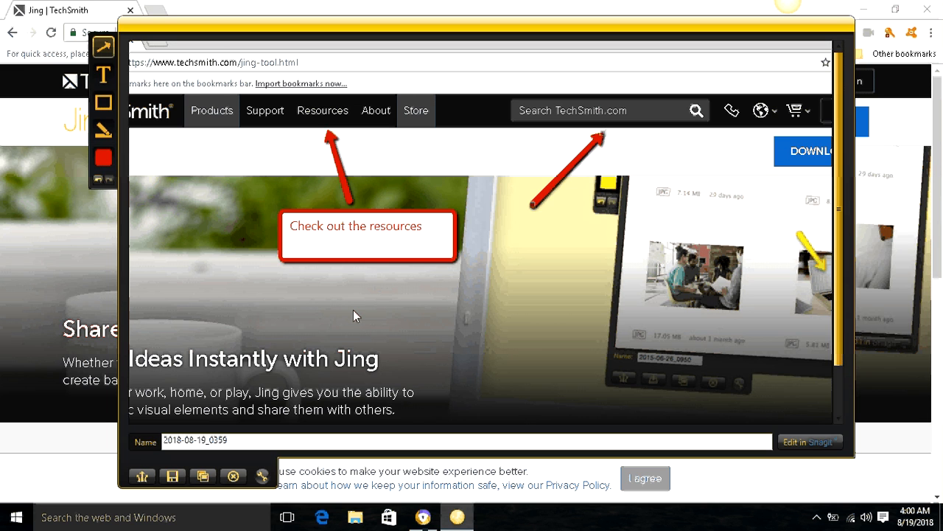
drag(357, 270, 272, 346)
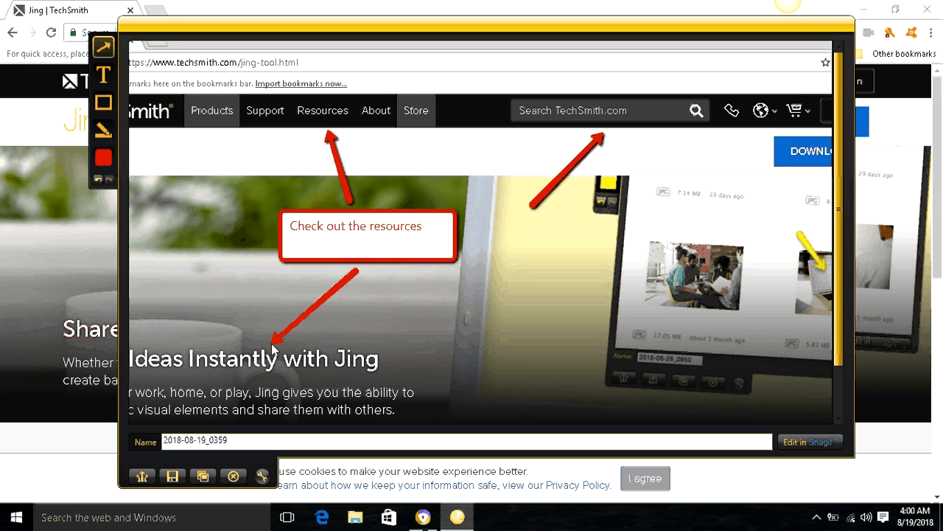
drag(546, 194, 479, 221)
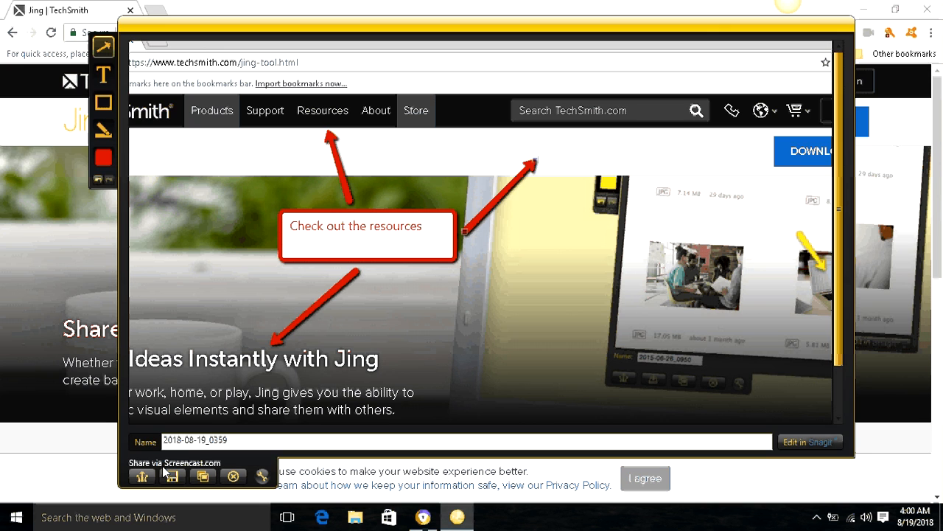
- Name the capture "image 1" and save it to the Desktop as a PNG file
click(259, 445)
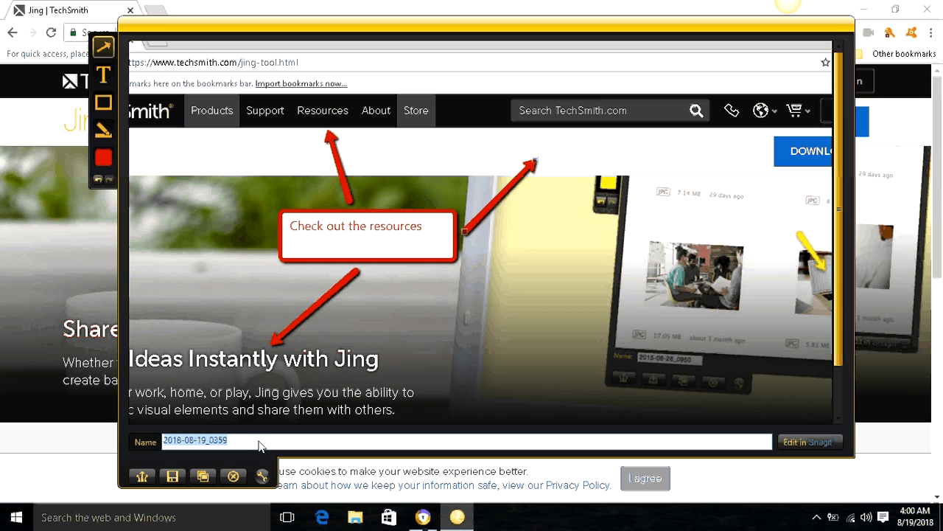
text(image 1)
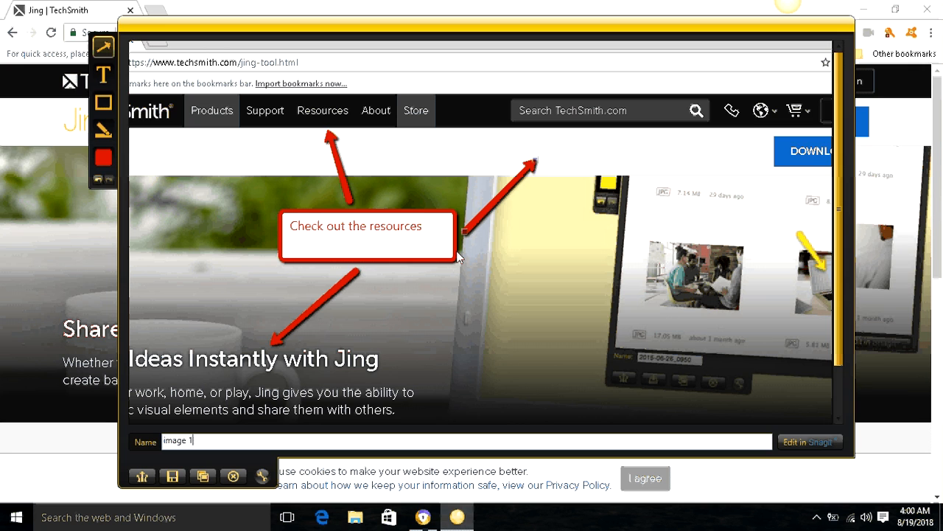
click(173, 478)
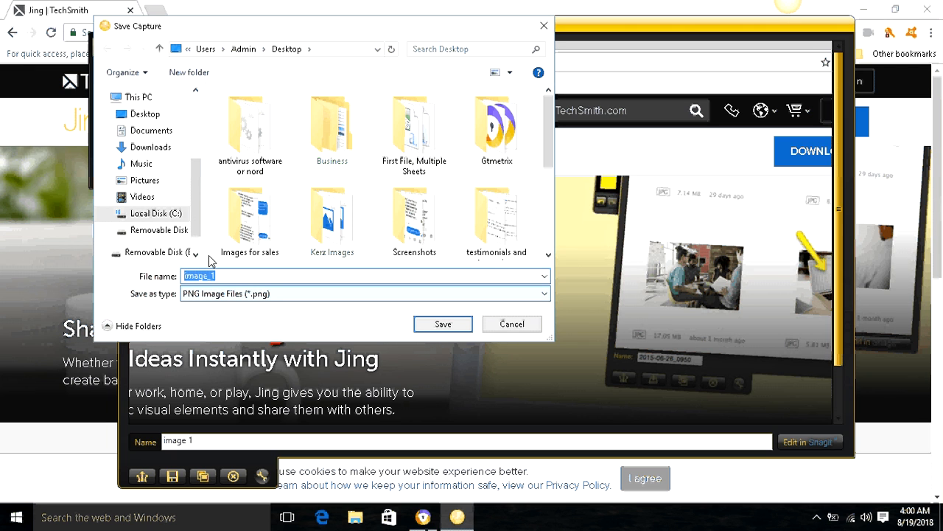
scroll(155, 112, down, 1)
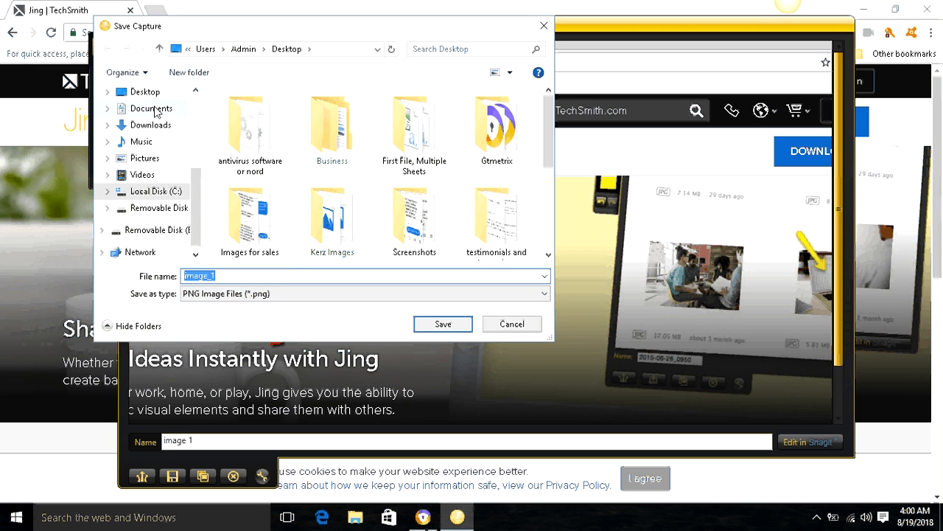
click(446, 325)
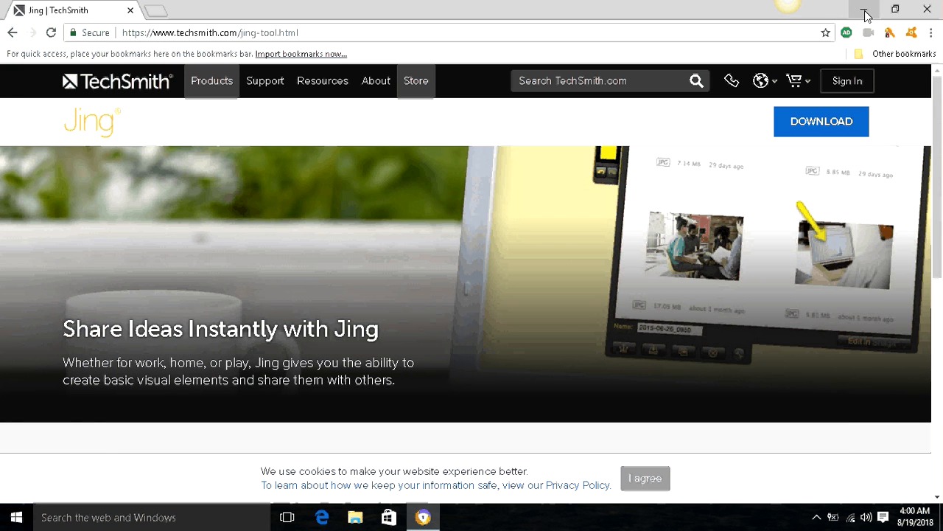
- Minimize the browser and open the saved image_1 file from the desktop in Photos
click(865, 12)
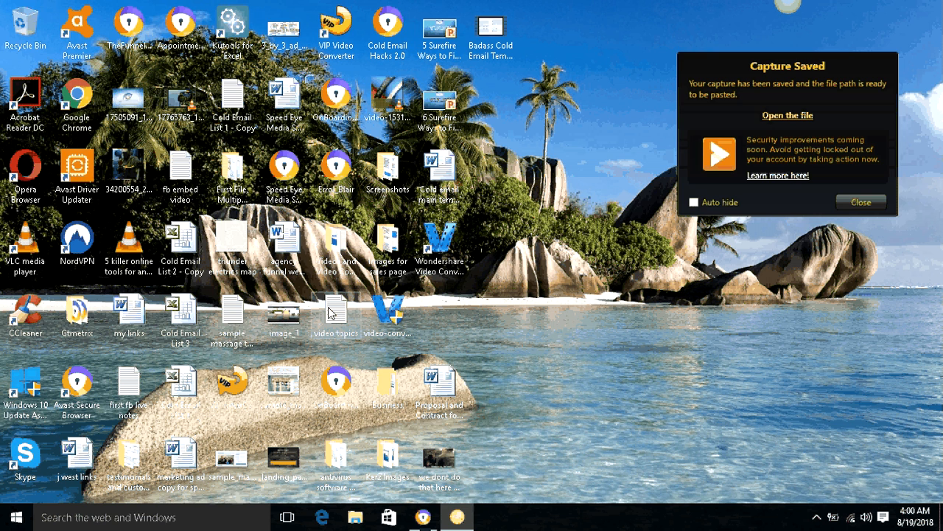
double_click(283, 313)
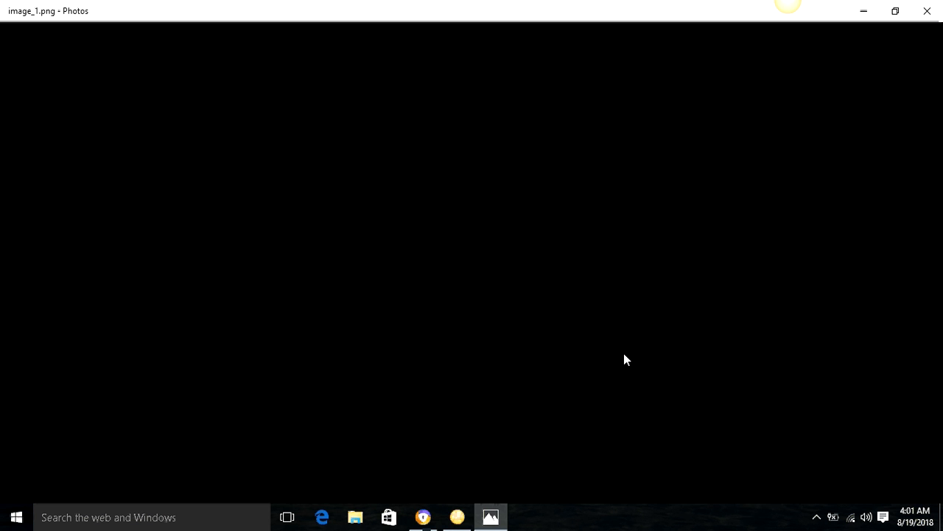
click(492, 522)
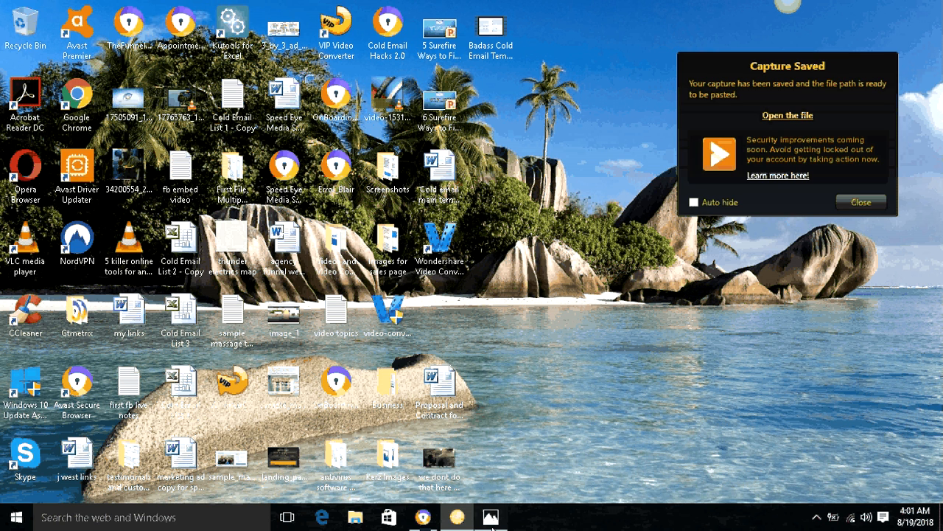
click(492, 523)
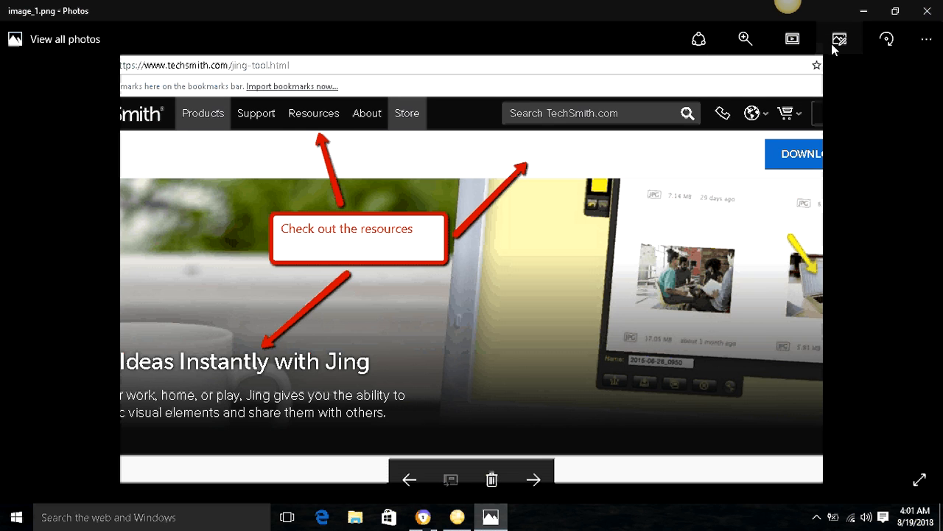
- Edit image_1.png by raising its Light adjustment, look through the filters, and save over the original file
click(832, 45)
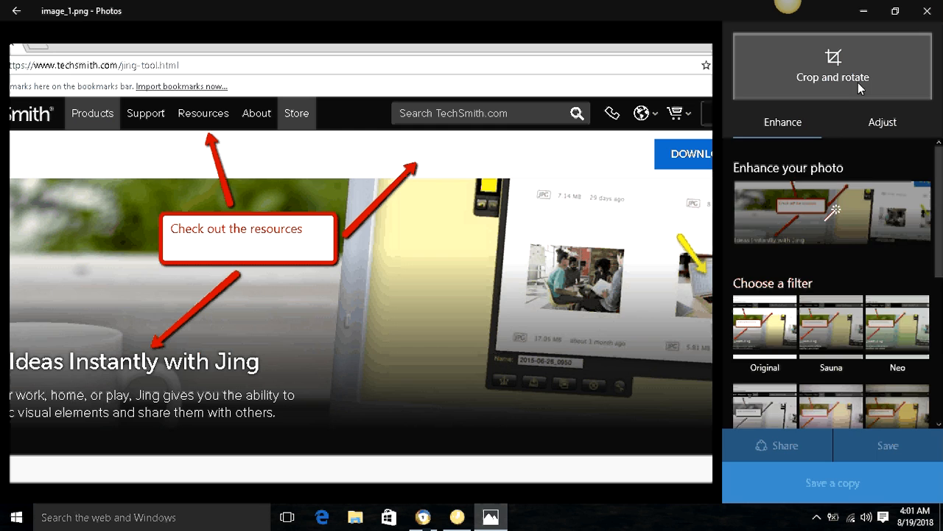
click(893, 124)
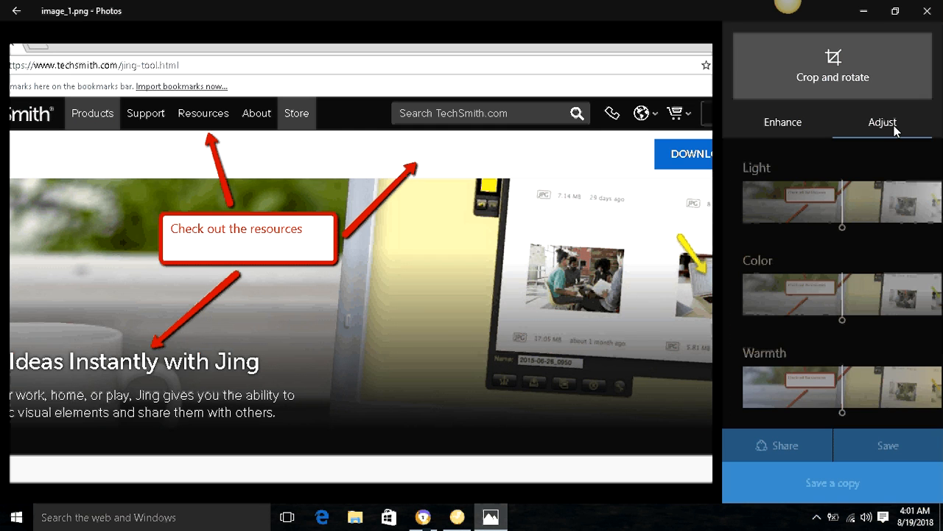
click(866, 202)
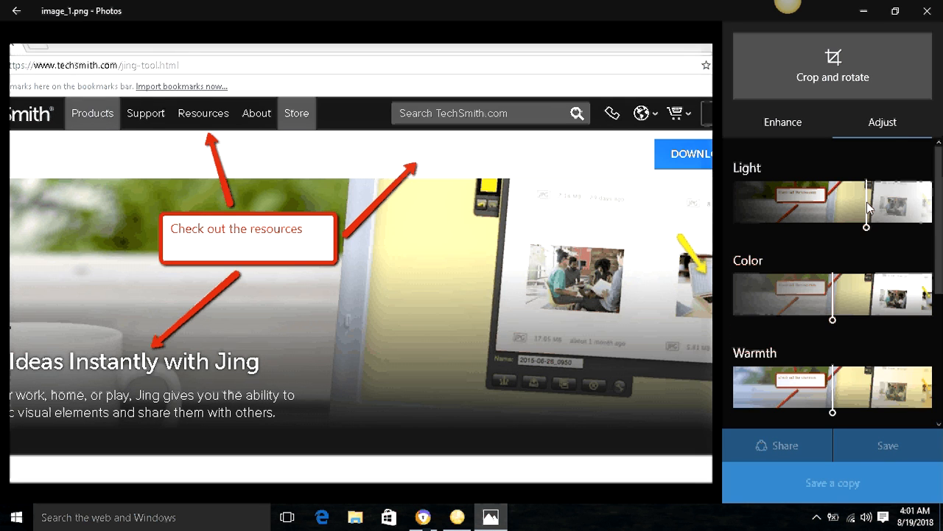
click(803, 129)
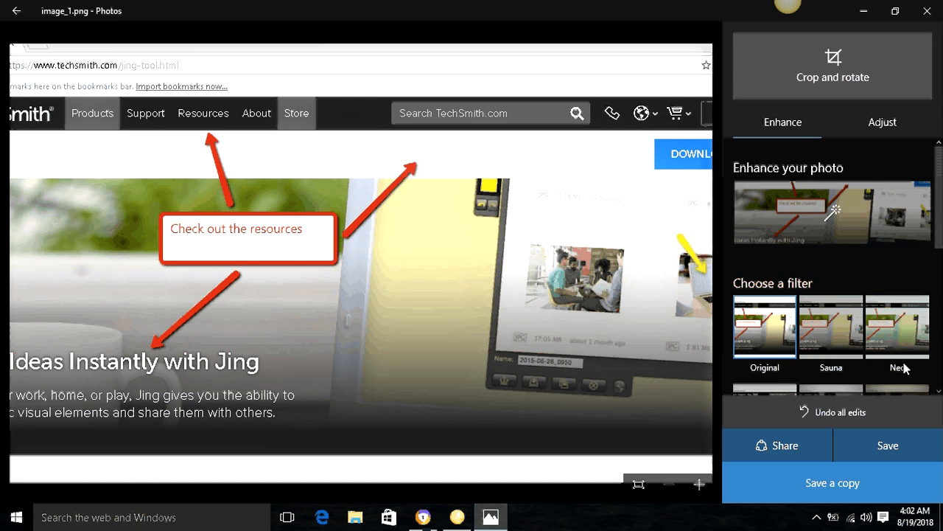
scroll(905, 369, down, 4)
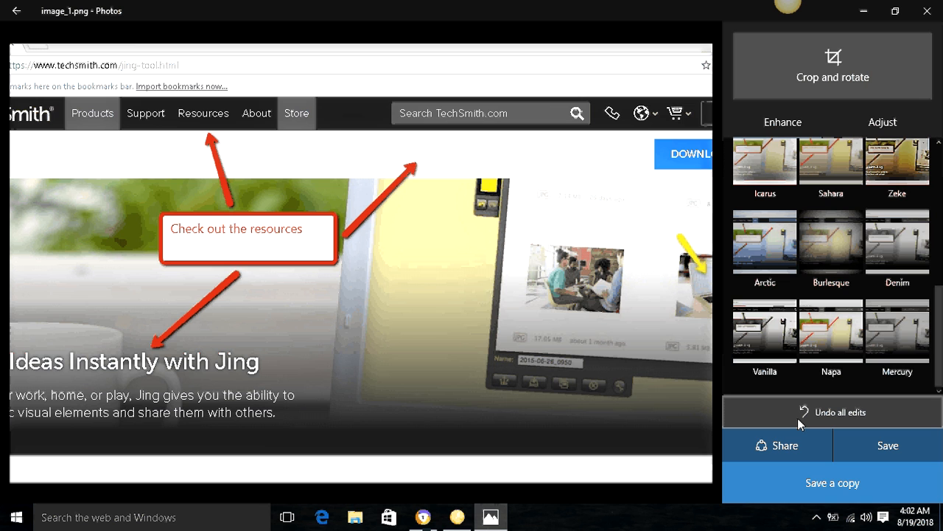
click(880, 445)
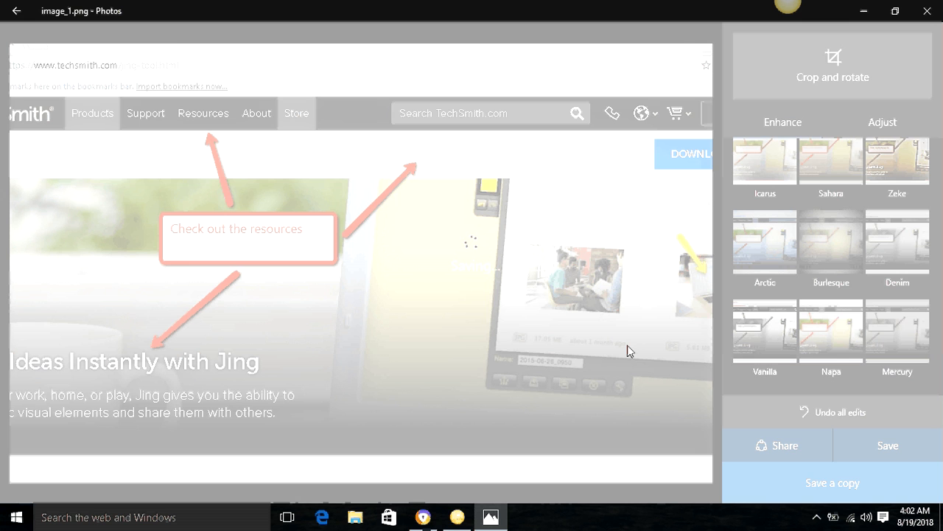